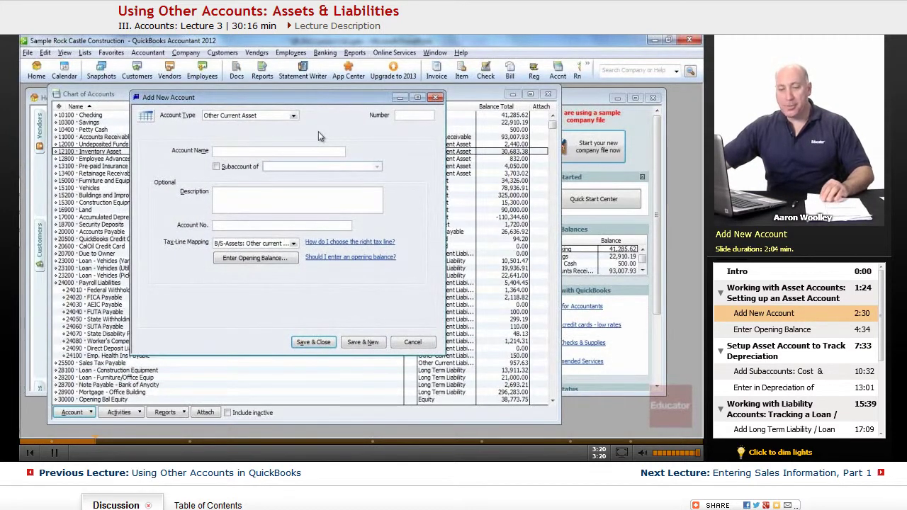
- Give the new Other Current Asset account the number 14000 and the name Prepaid Rent
drag(347, 102, 421, 171)
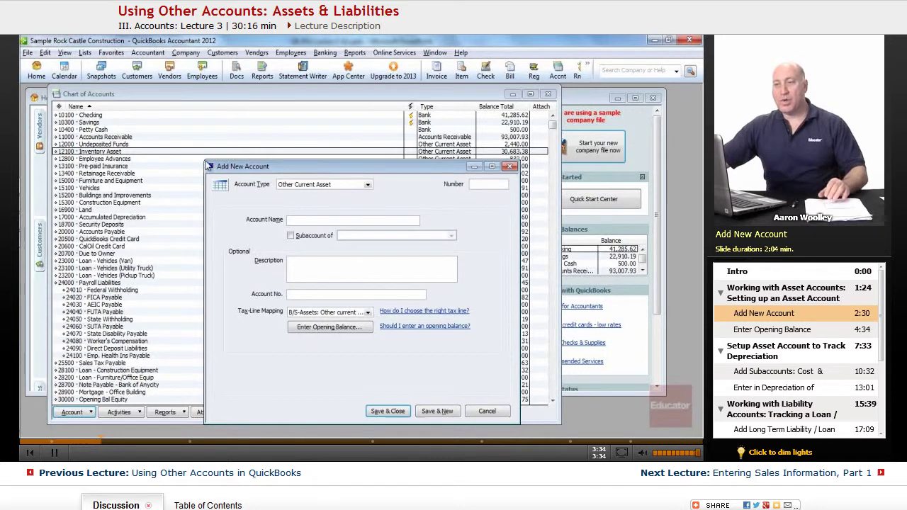
drag(404, 166, 270, 183)
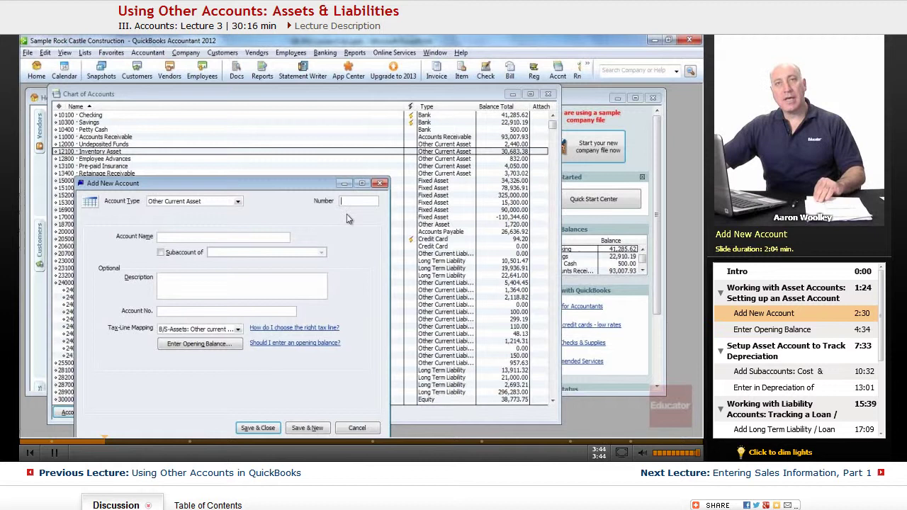
drag(299, 185, 306, 185)
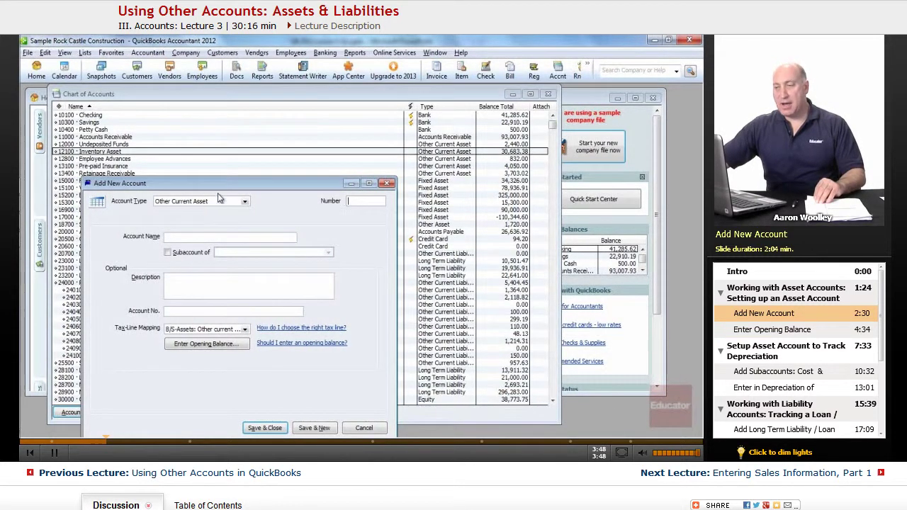
mouse_move(234, 190)
mouse_down()
mouse_move(255, 192)
mouse_move(236, 192)
mouse_up()
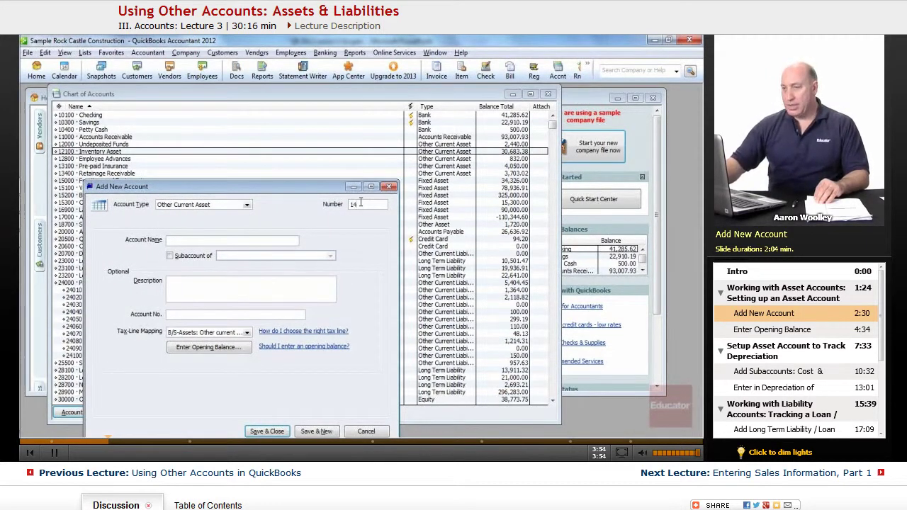
text(000)
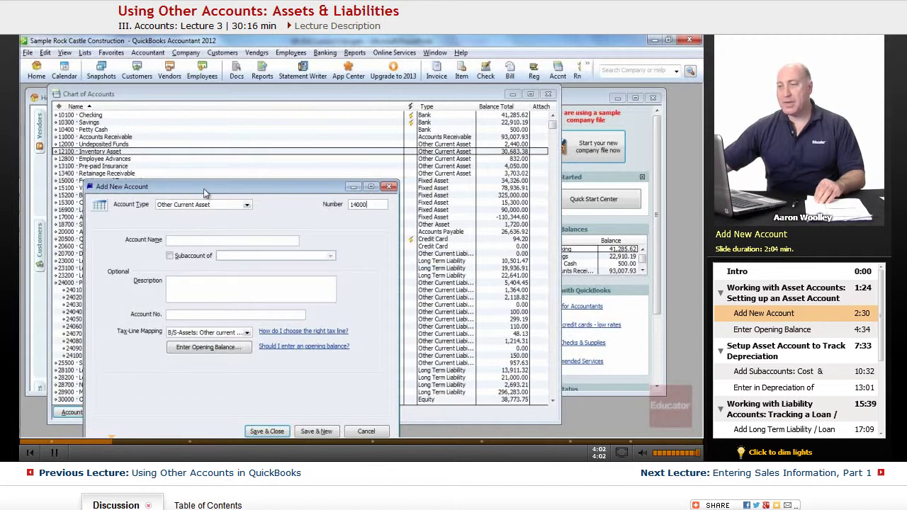
drag(207, 188, 293, 125)
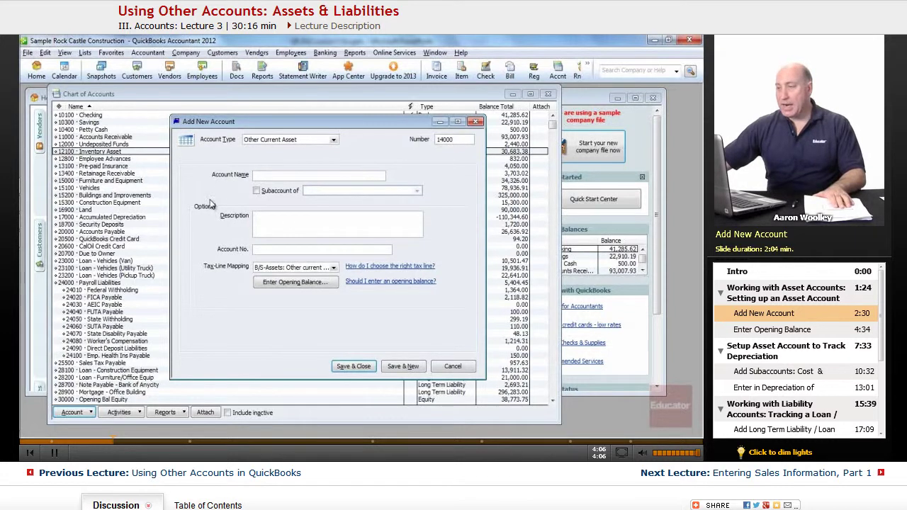
click(275, 176)
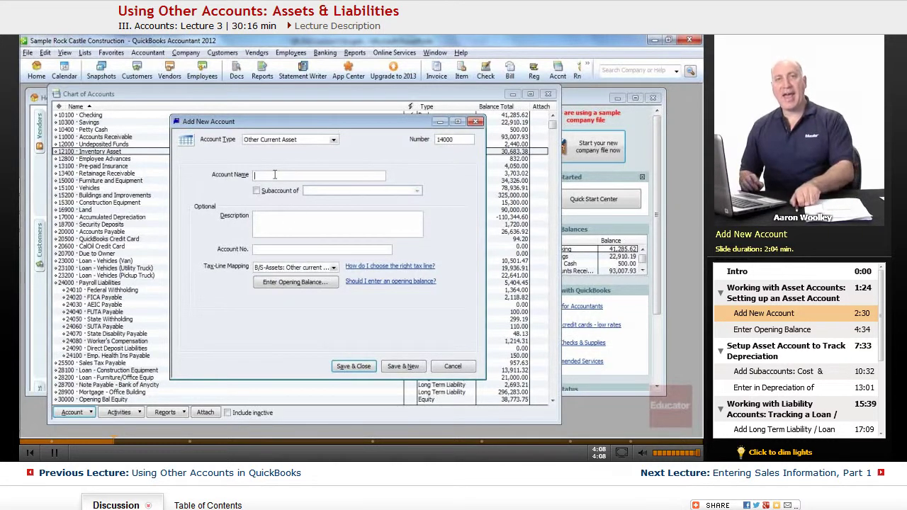
text(Prepaid Rent)
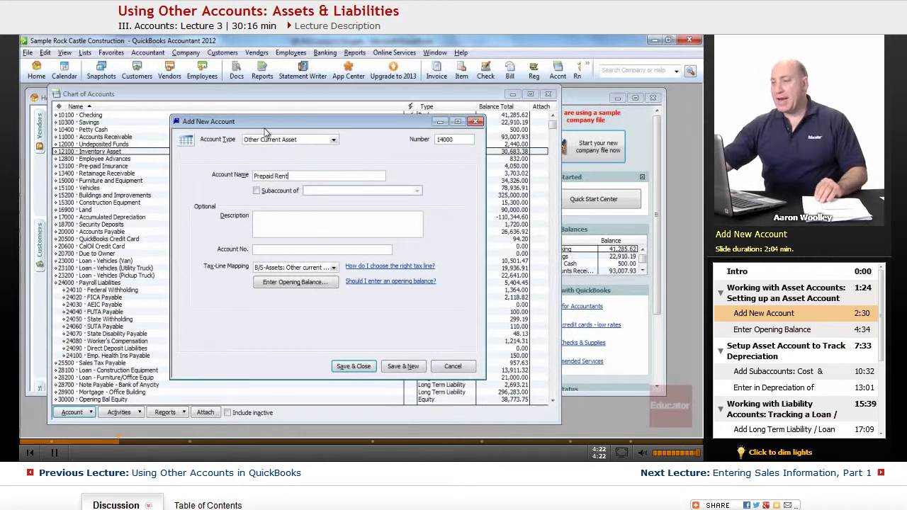
drag(271, 127, 331, 115)
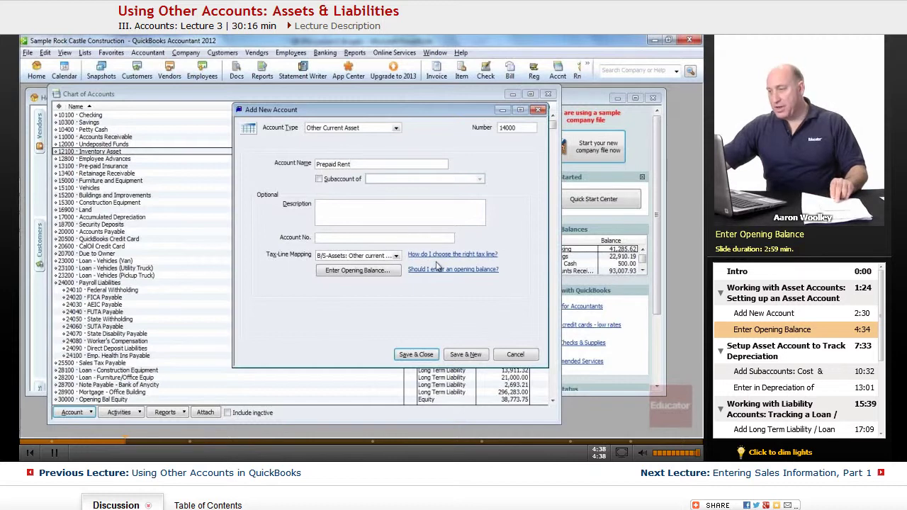
- Enter an opening balance of 6,000.00 as of 12/14/2015 for Prepaid Rent, then save and close the new account
click(367, 271)
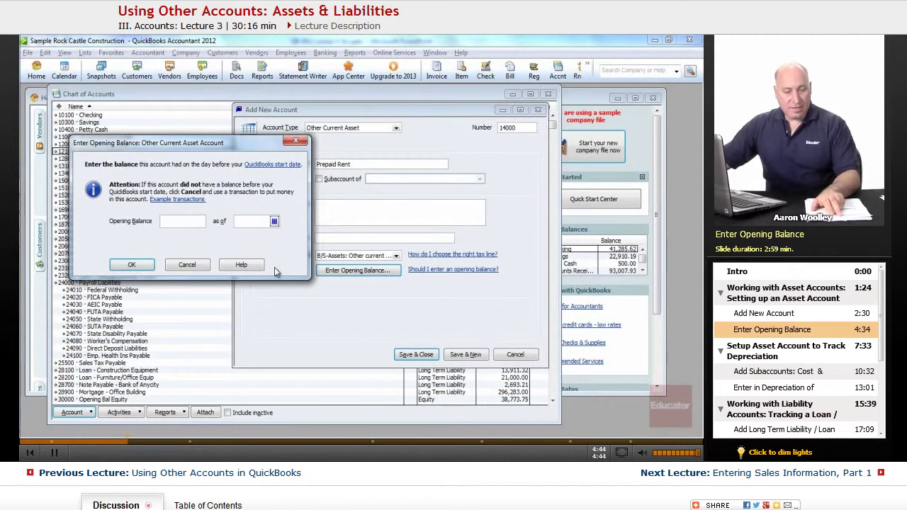
text(6000)
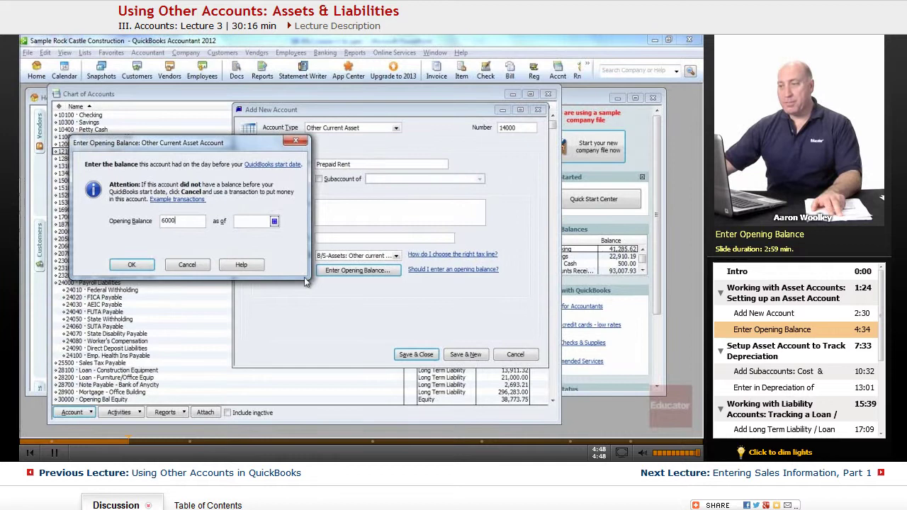
click(244, 223)
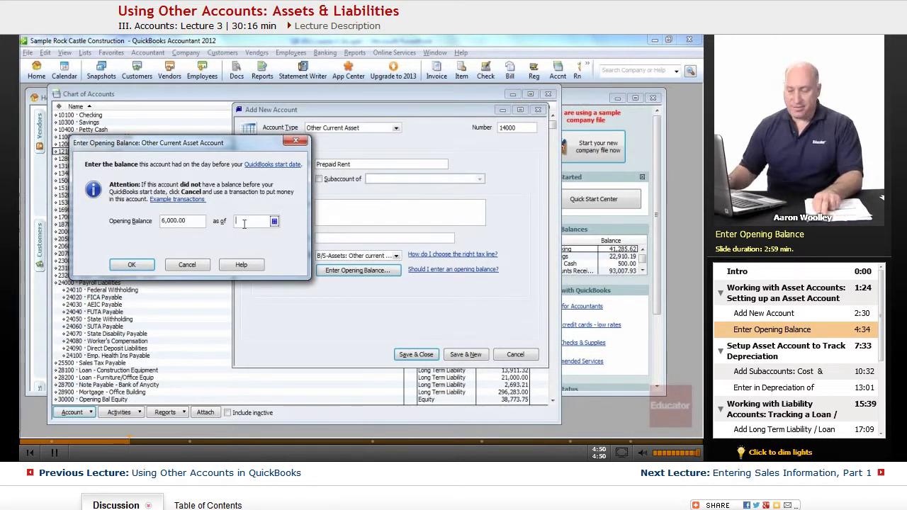
text(12/14)
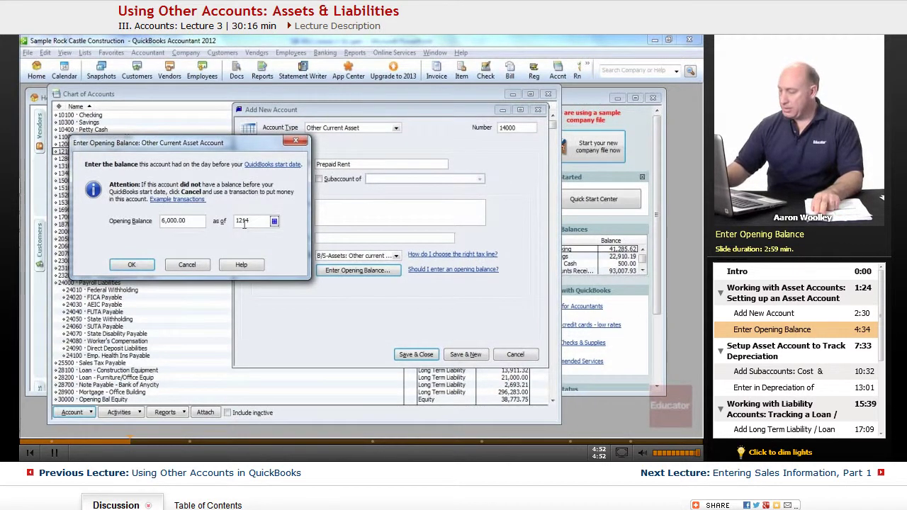
text(/2015)
key(Tab)
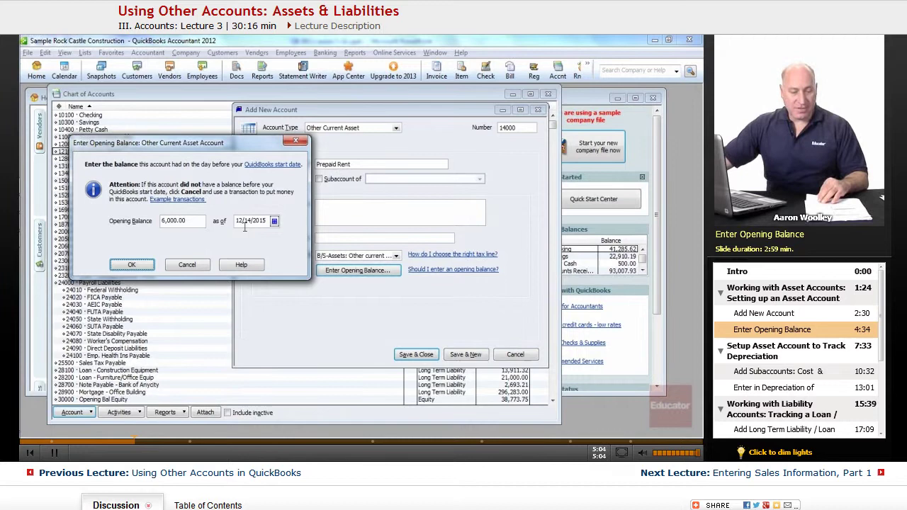
click(148, 268)
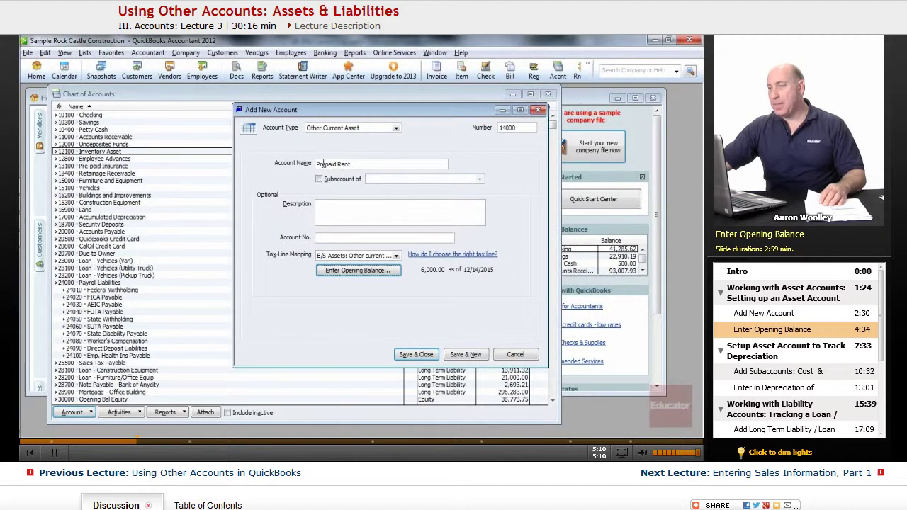
click(323, 210)
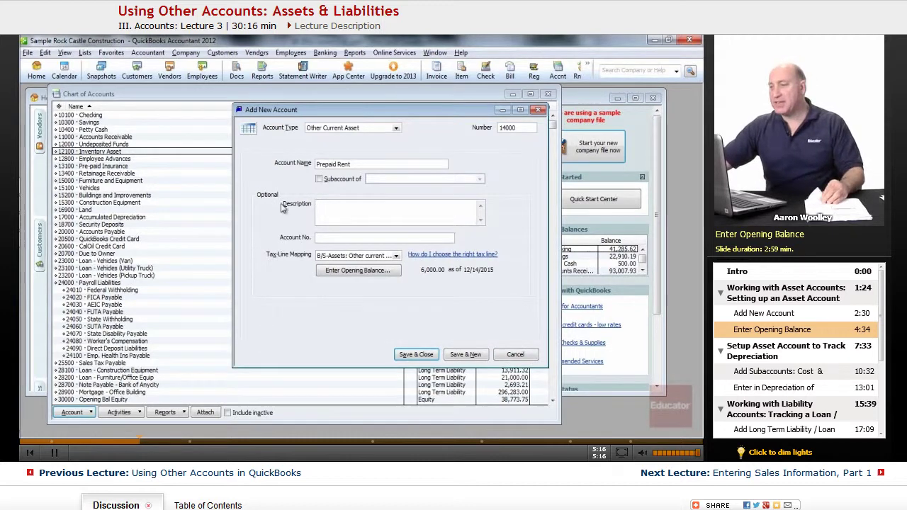
click(413, 357)
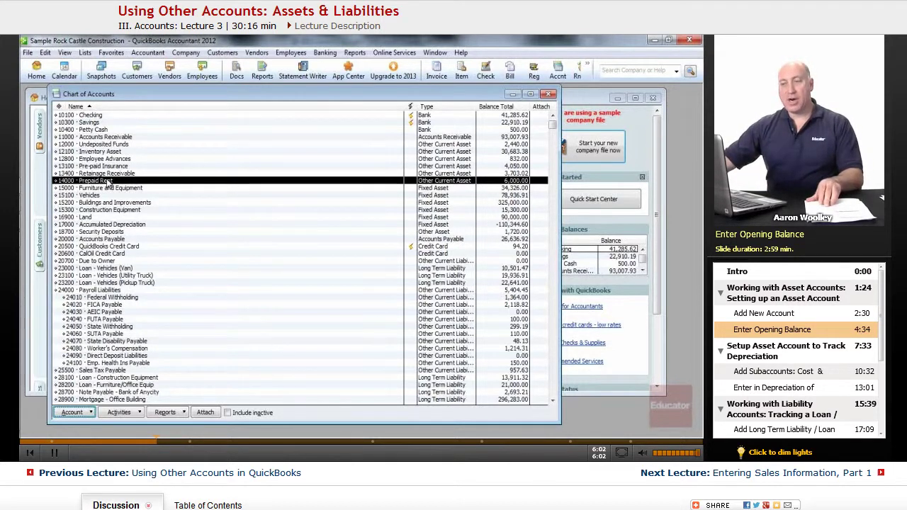
- Open the Prepaid Rent register and start a new entry dated 01/15/2016 with a decrease of 1,000.00
double_click(106, 185)
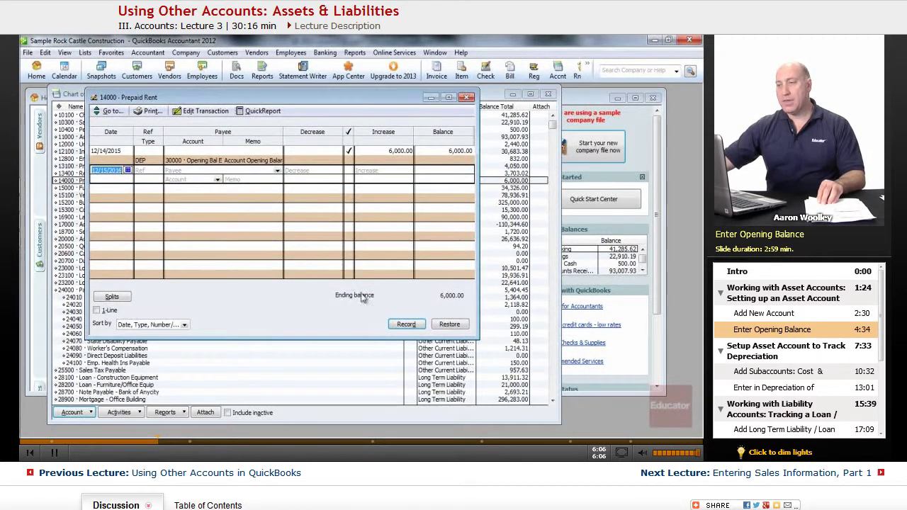
drag(478, 338, 585, 377)
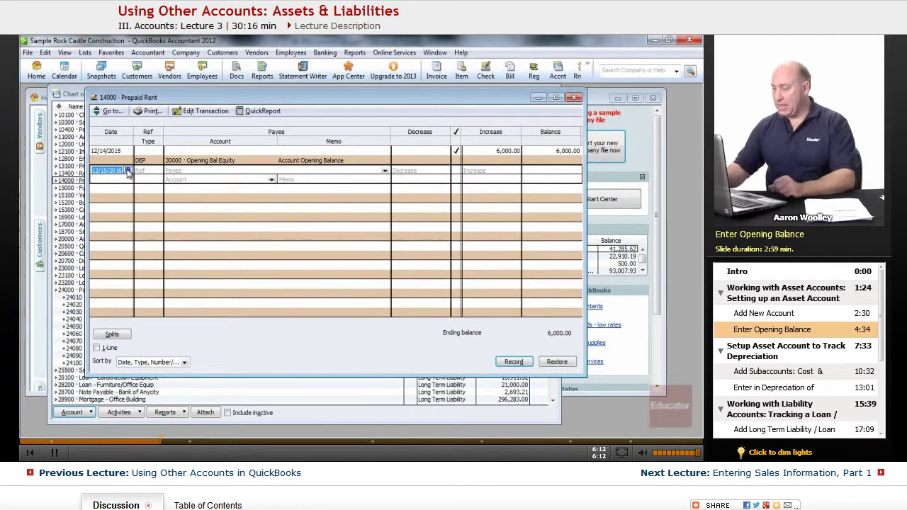
text(01/15/20)
text(1)
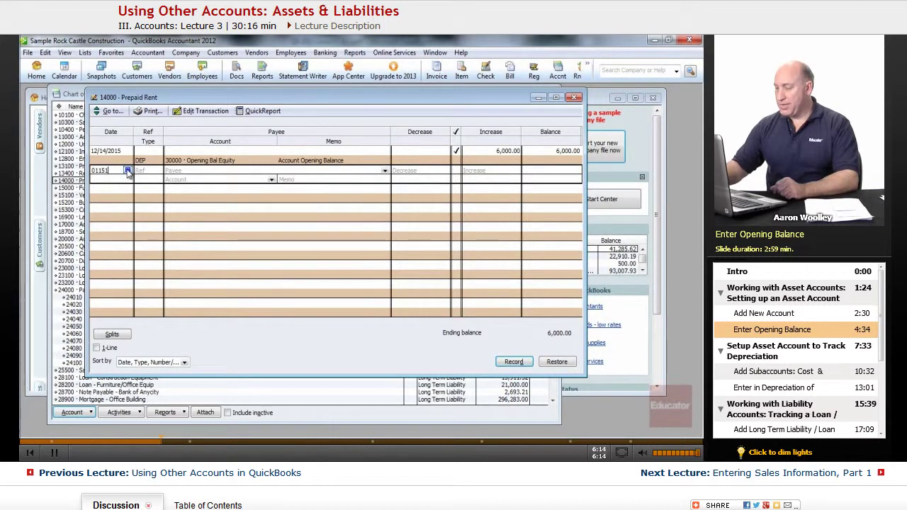
text(6)
key(Tab)
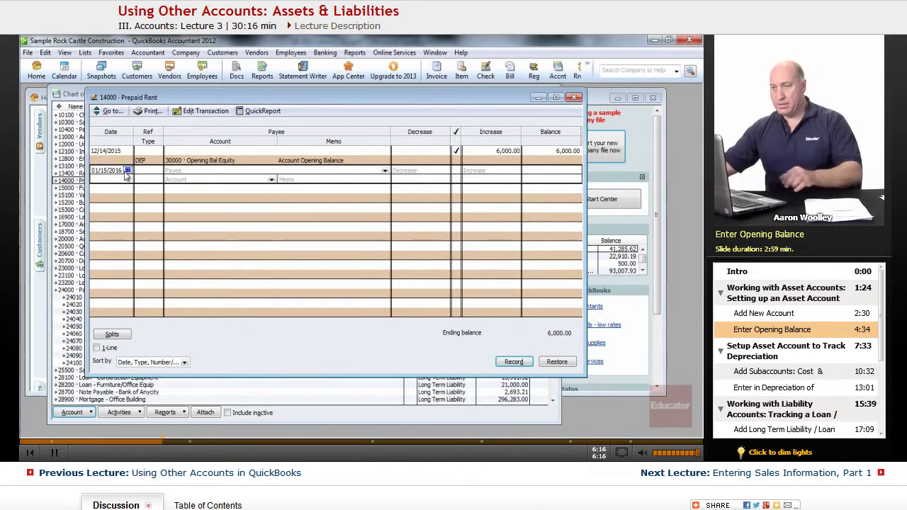
click(187, 171)
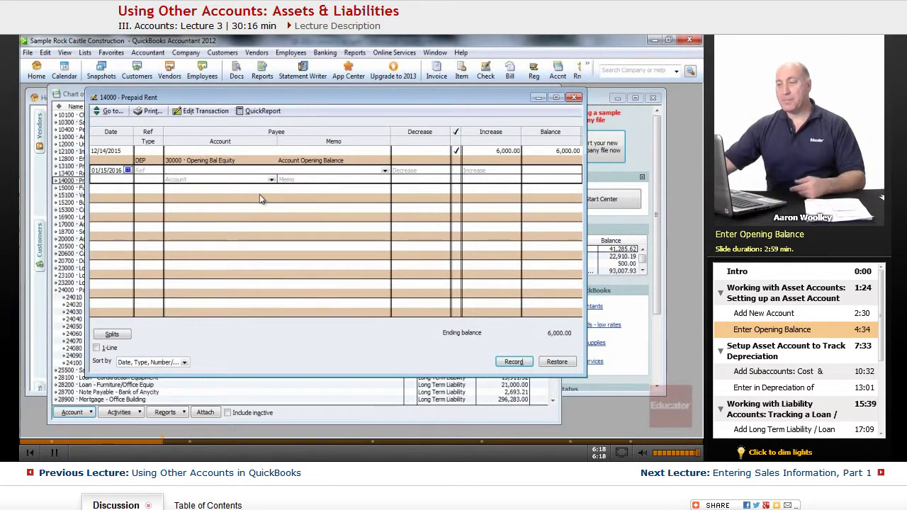
click(416, 170)
text(1000)
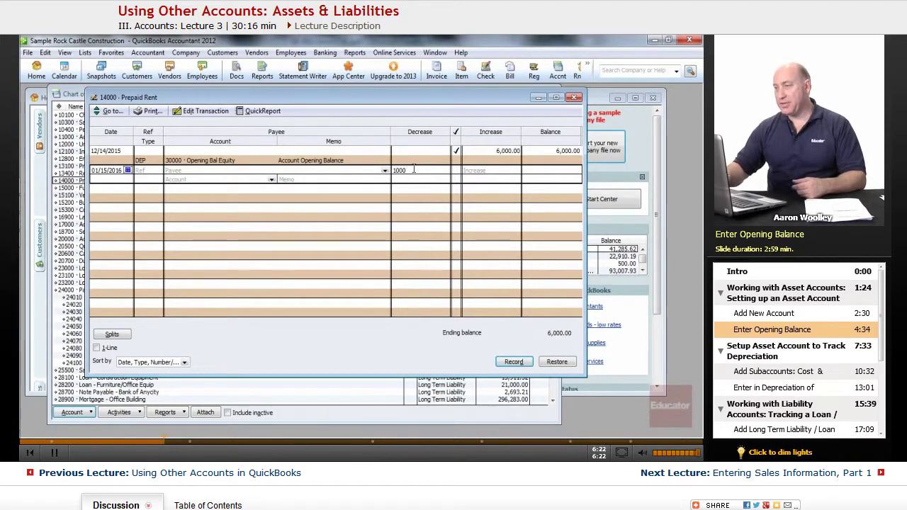
key(Tab)
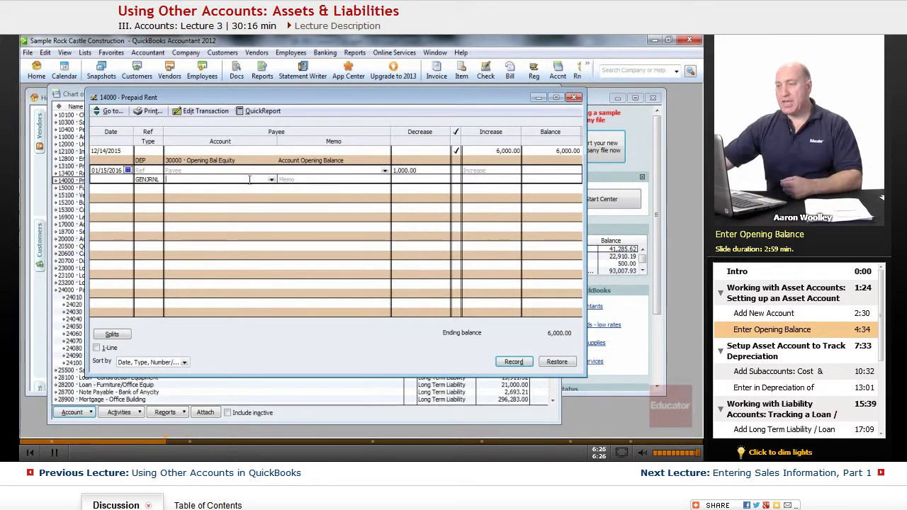
- Assign the entry to account 63900 · Rent with the memo "Dec - Jan 15th Rent" and record it
text(63900 · Rent)
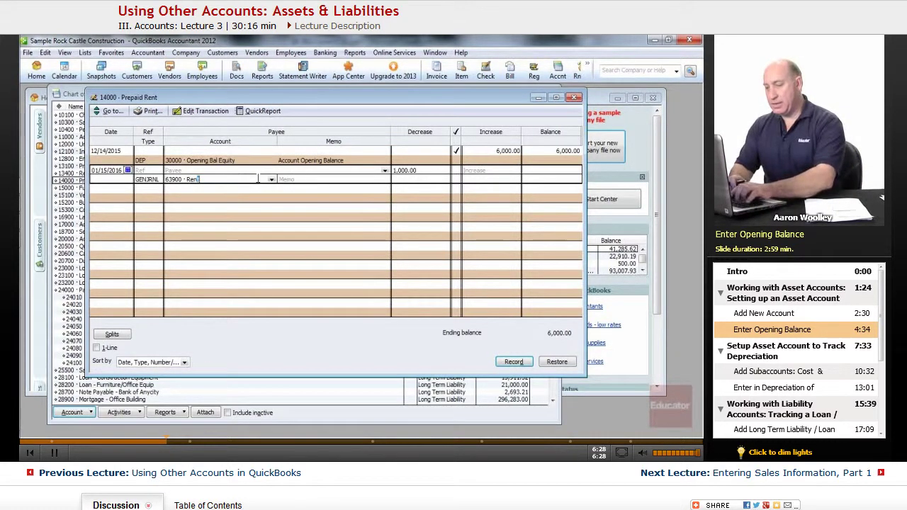
key(Tab)
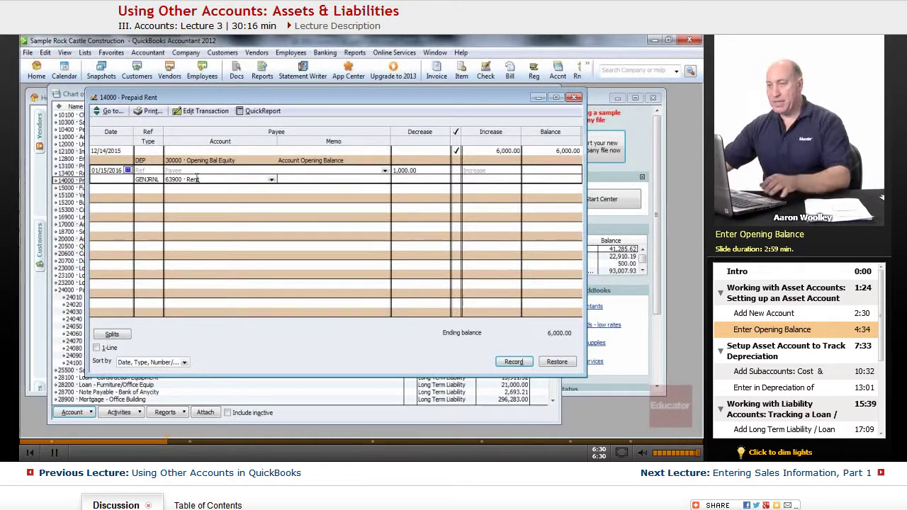
click(271, 179)
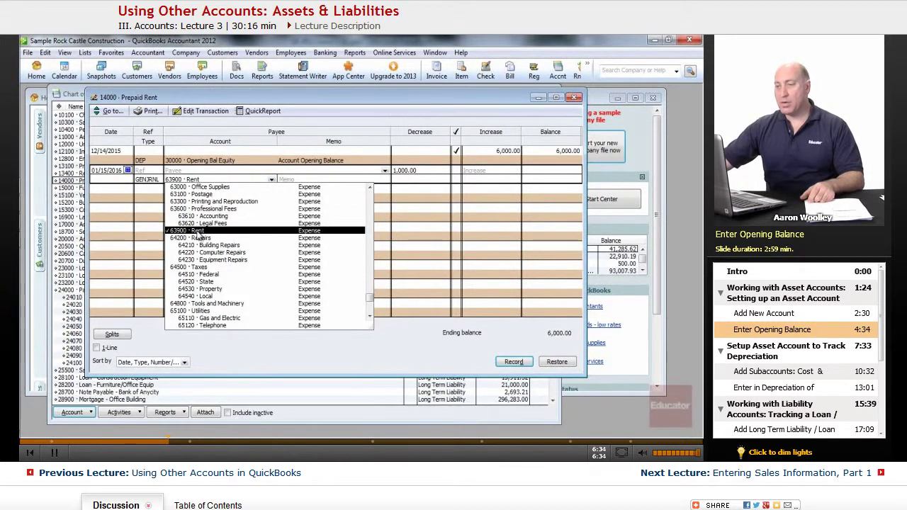
click(305, 179)
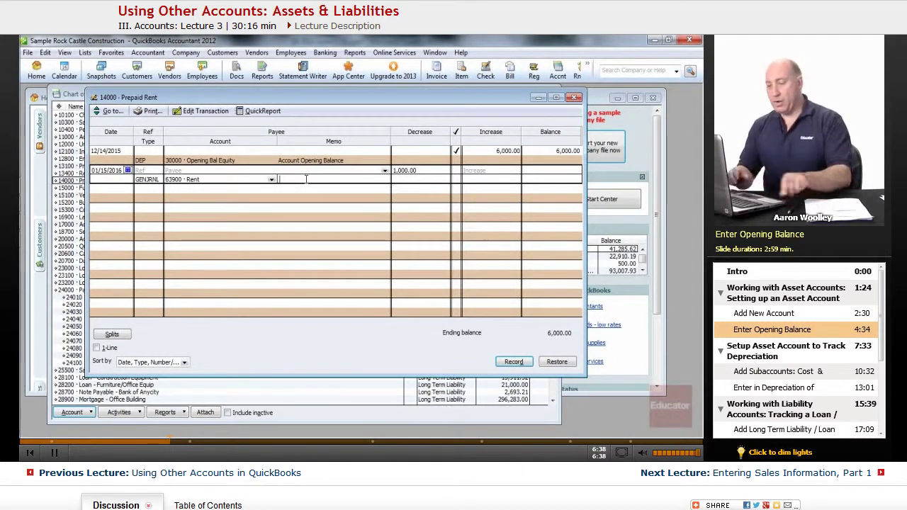
text(Jan)
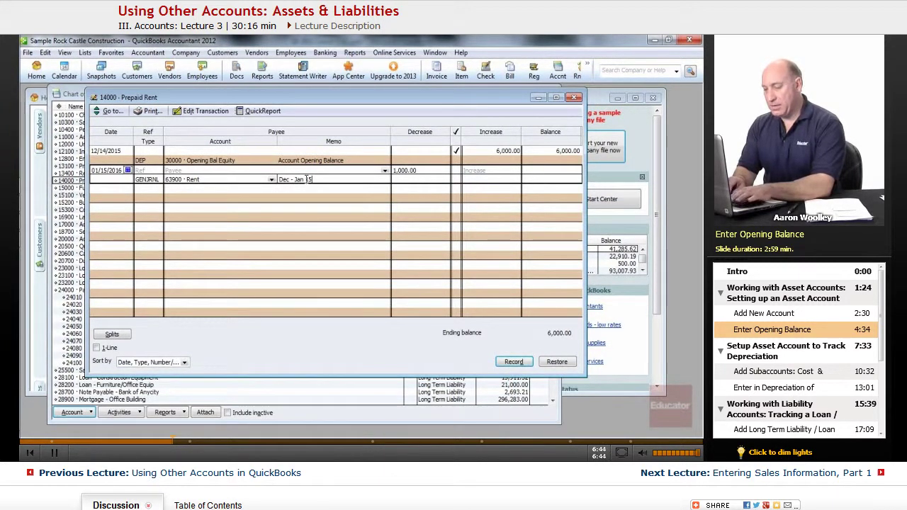
text(15th Rent)
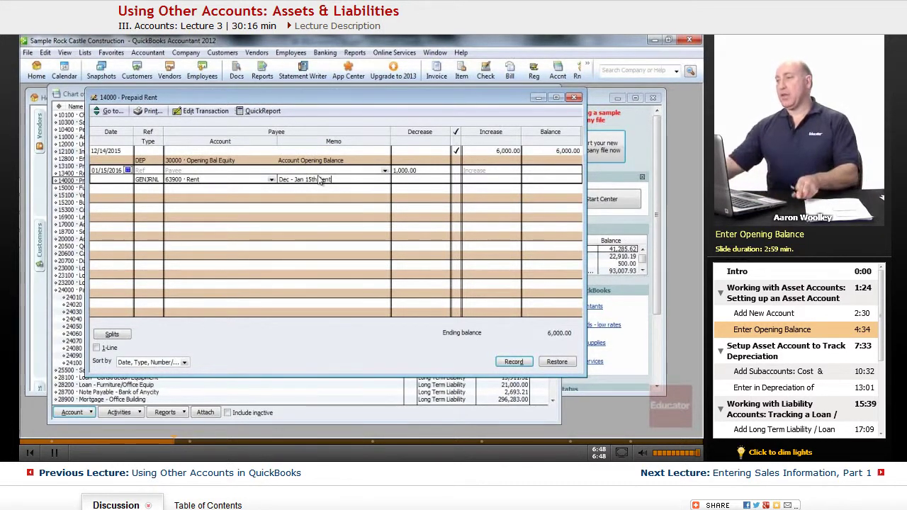
click(521, 362)
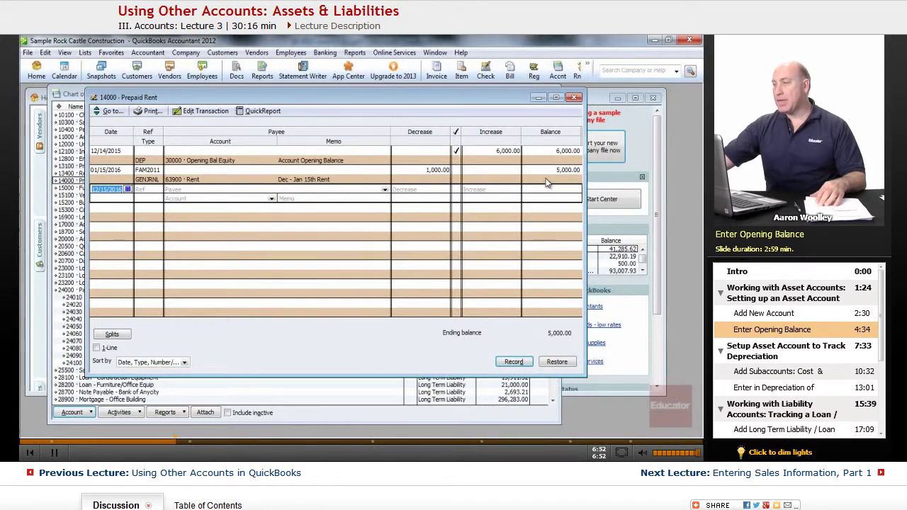